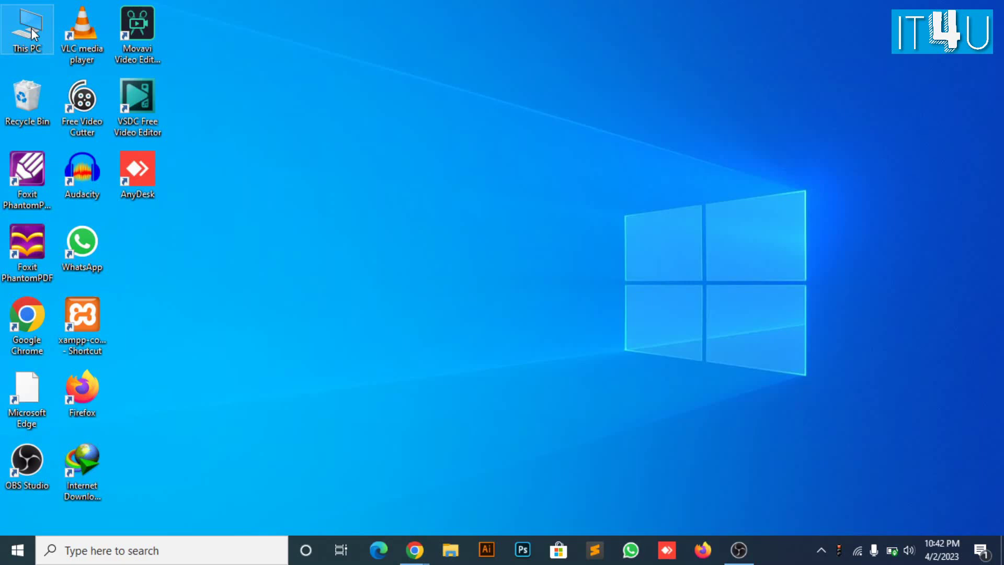
# Open This PC in File Explorer from its desktop icon
pyautogui.doubleClick(31, 28)
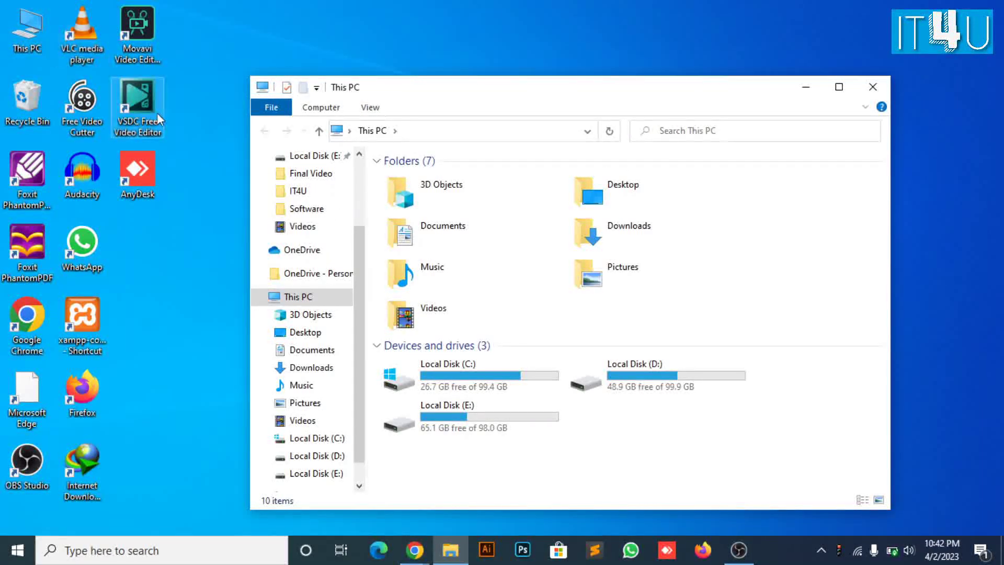
# Launch Computer Management from This PC's context menu and expand Local Users and Groups
pyautogui.rightClick(278, 302)
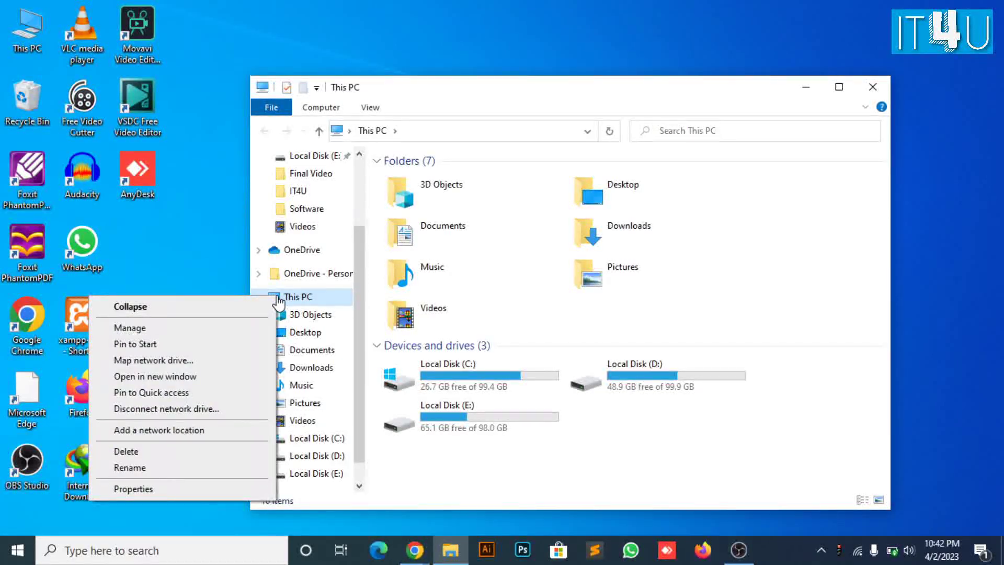
pyautogui.click(229, 328)
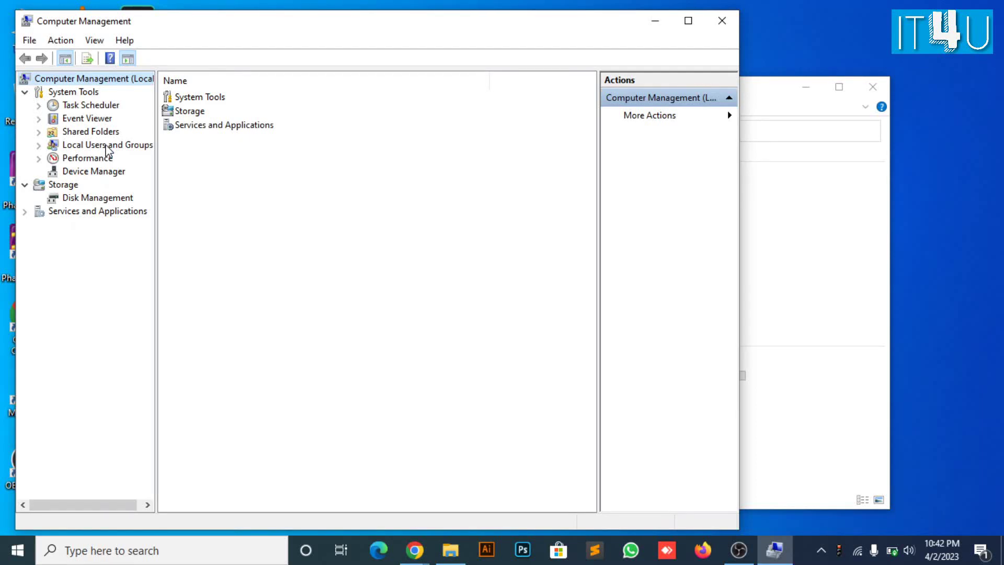
pyautogui.click(107, 149)
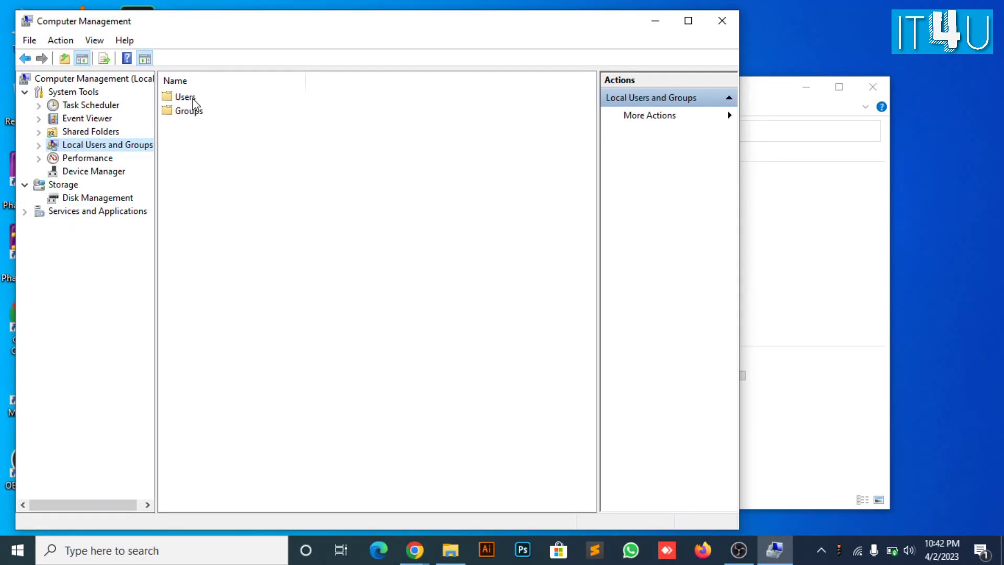
# Open the Users folder to list local accounts and bring up its context menu
pyautogui.doubleClick(192, 101)
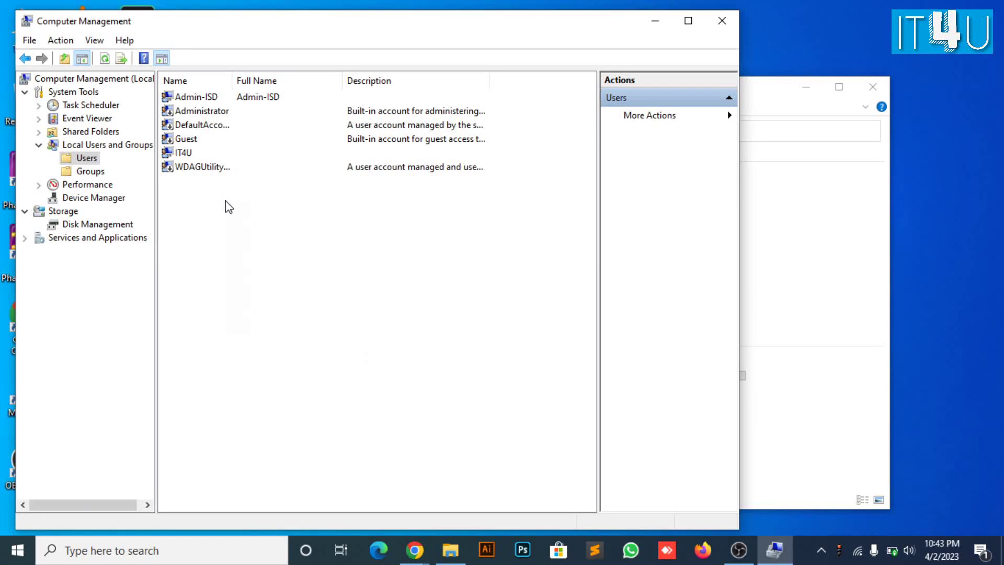
pyautogui.rightClick(227, 206)
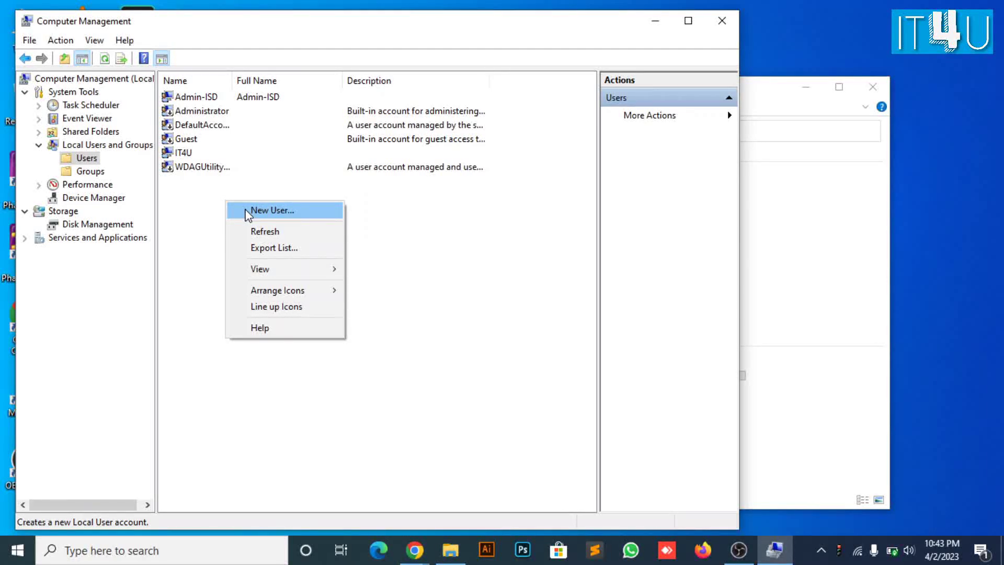
# Start a new user named 'Test User', entering and confirming its password
pyautogui.click(247, 212)
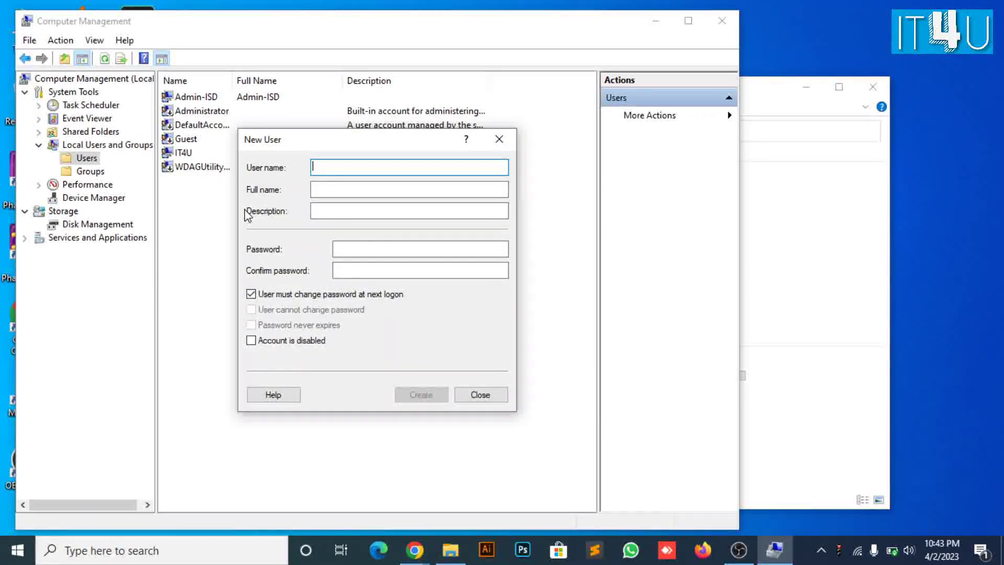
pyautogui.write('Test')
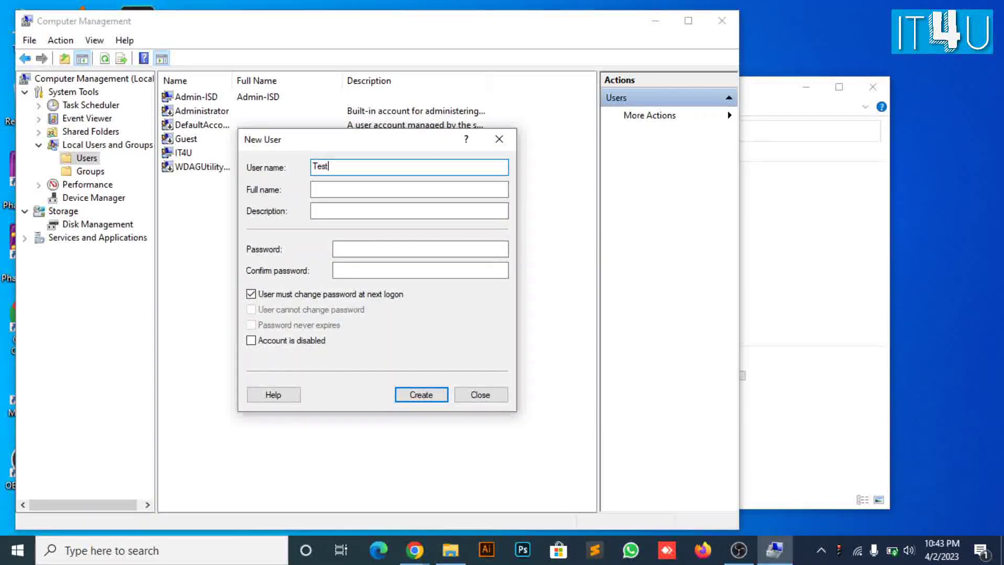
pyautogui.write(' User')
pyautogui.press('Tab')
pyautogui.press('Tab')
pyautogui.press('Tab')
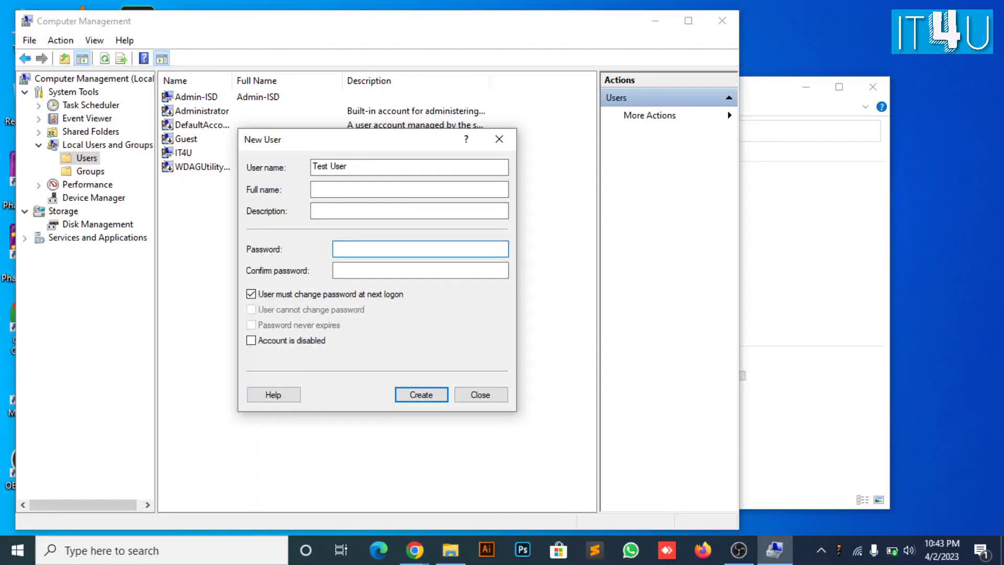
pyautogui.write('12345')
pyautogui.click(420, 269)
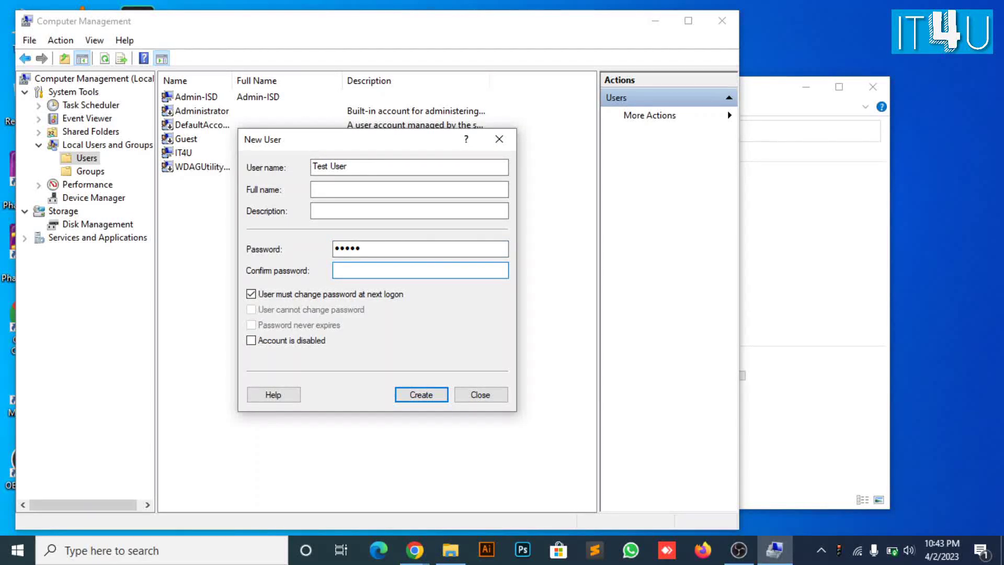
pyautogui.write('12345')
# Drop the next-logon change, tick 'User cannot change password' and 'Password never expires', then create Test User
pyautogui.click(281, 296)
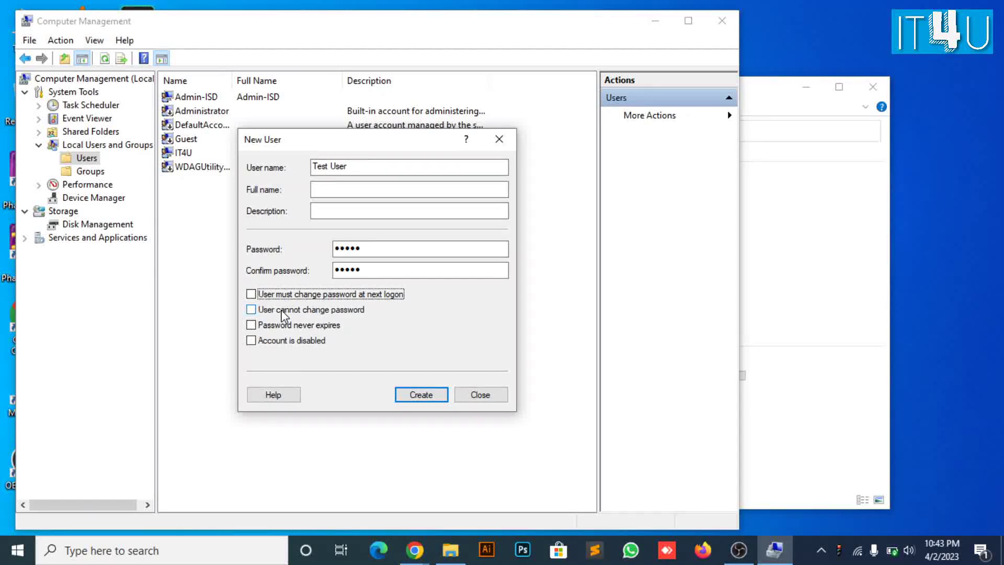
pyautogui.click(282, 312)
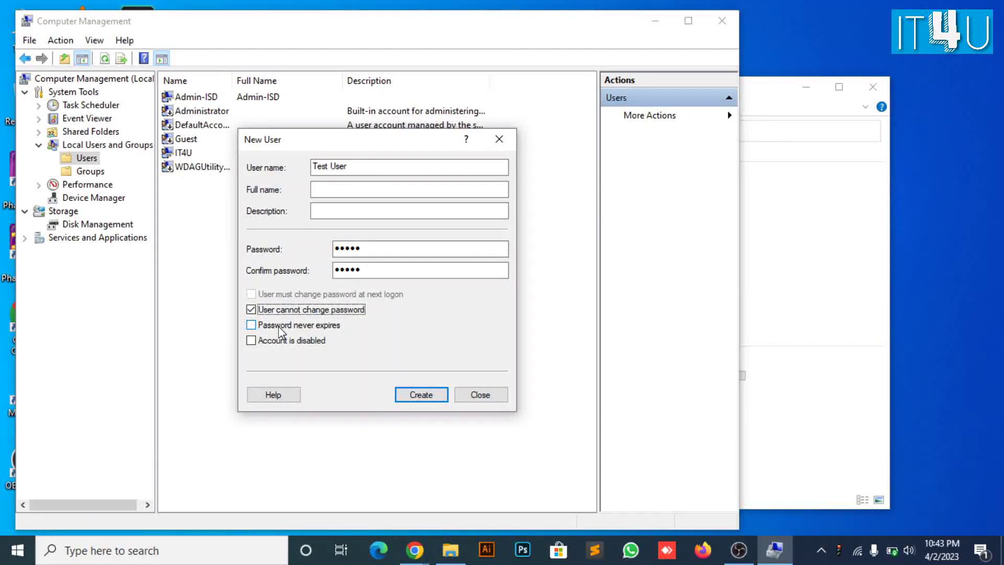
pyautogui.click(279, 325)
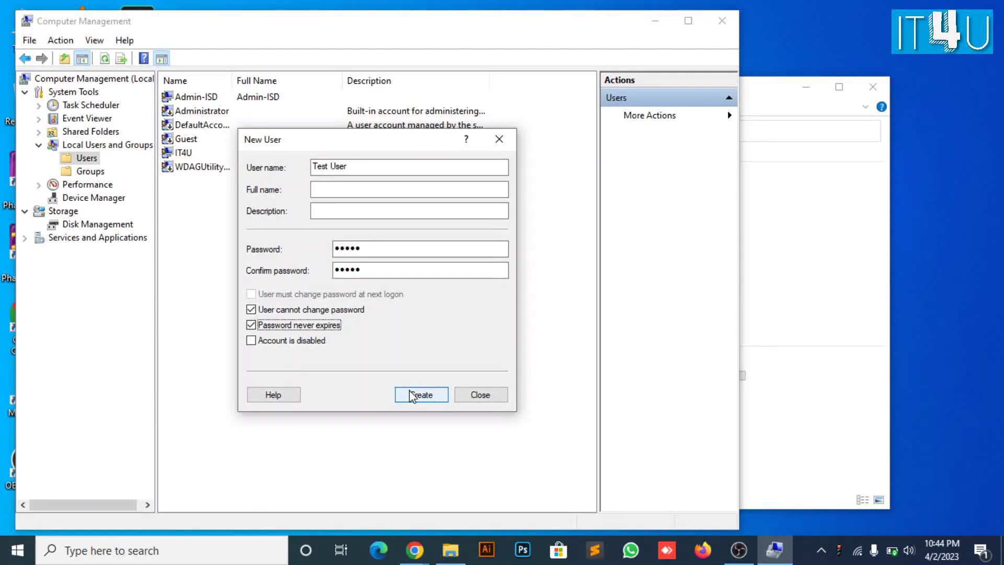
pyautogui.click(412, 396)
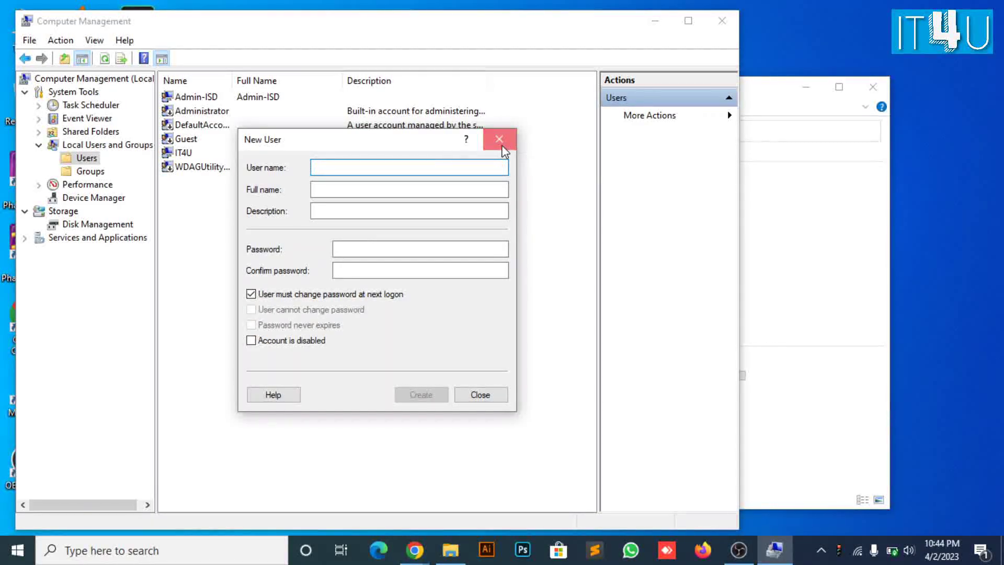
pyautogui.click(503, 152)
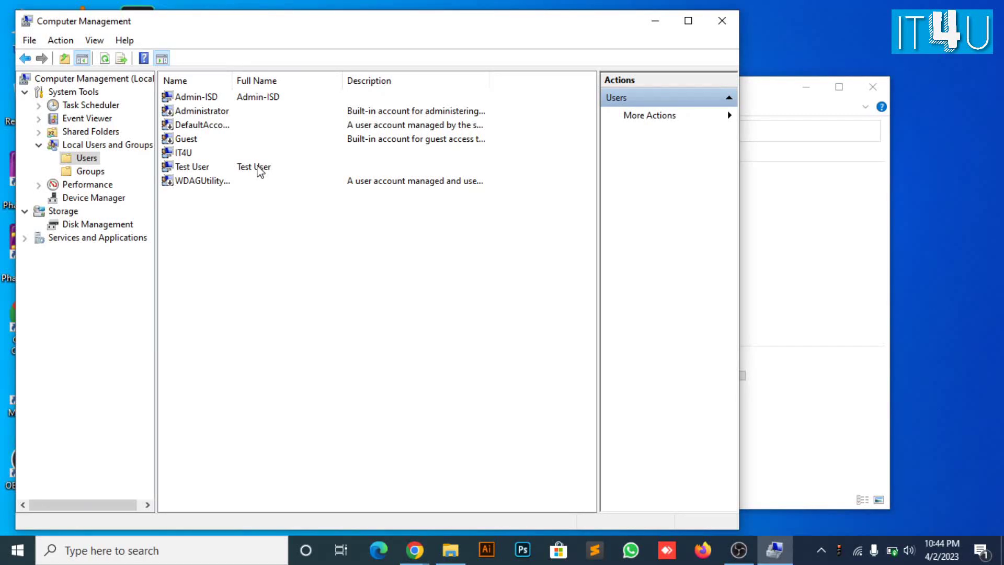
# Open the Properties dialog of the Test User account
pyautogui.click(260, 172)
pyautogui.rightClick(260, 172)
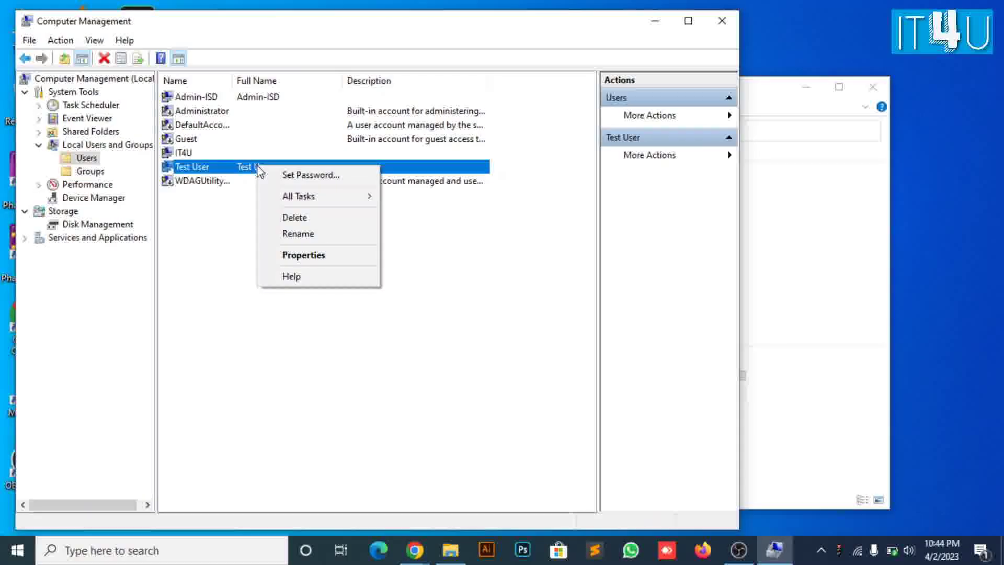
pyautogui.click(284, 256)
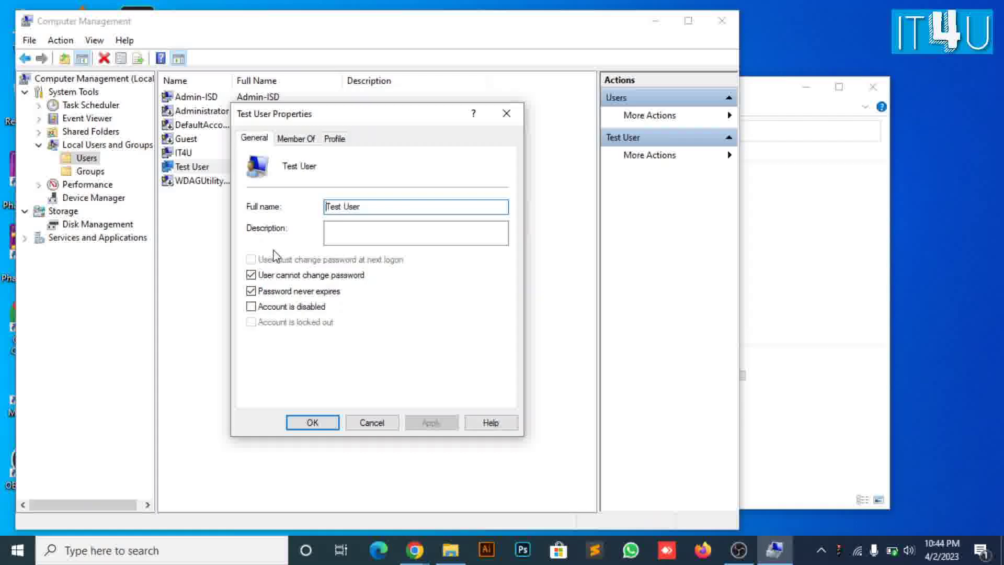
# From Test User's Member Of tab, begin adding a group through the advanced Select Groups search
pyautogui.click(296, 139)
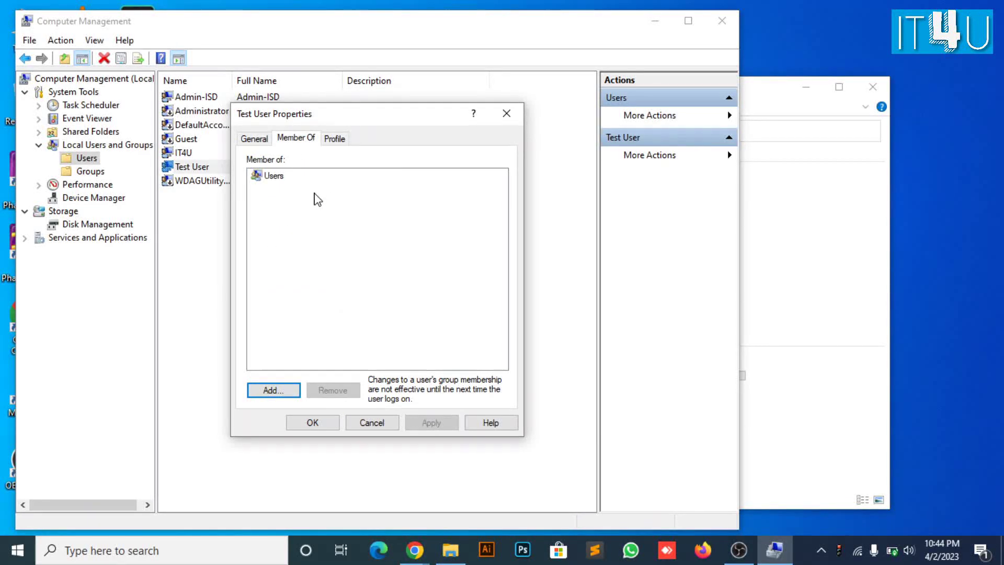
pyautogui.click(272, 390)
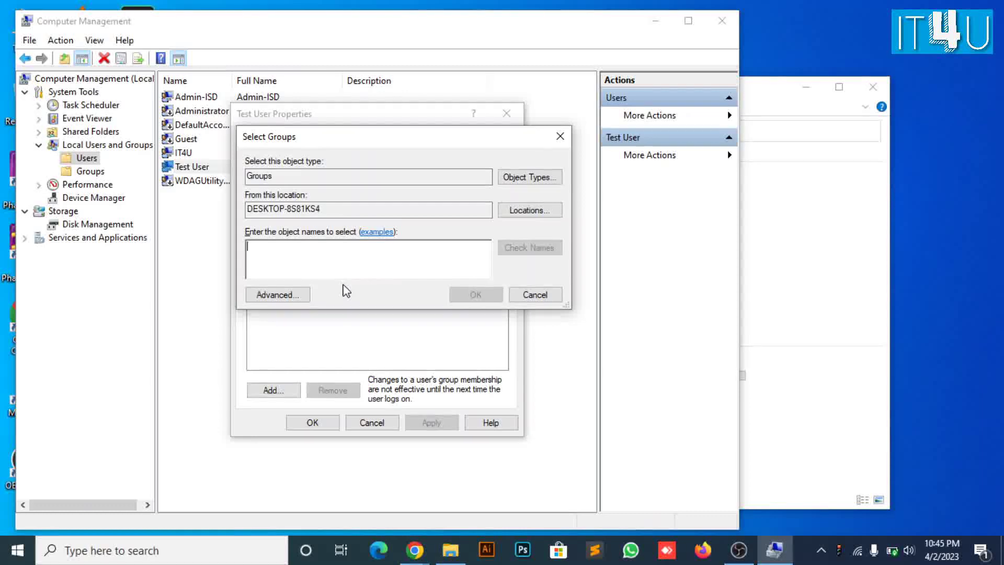
pyautogui.click(303, 296)
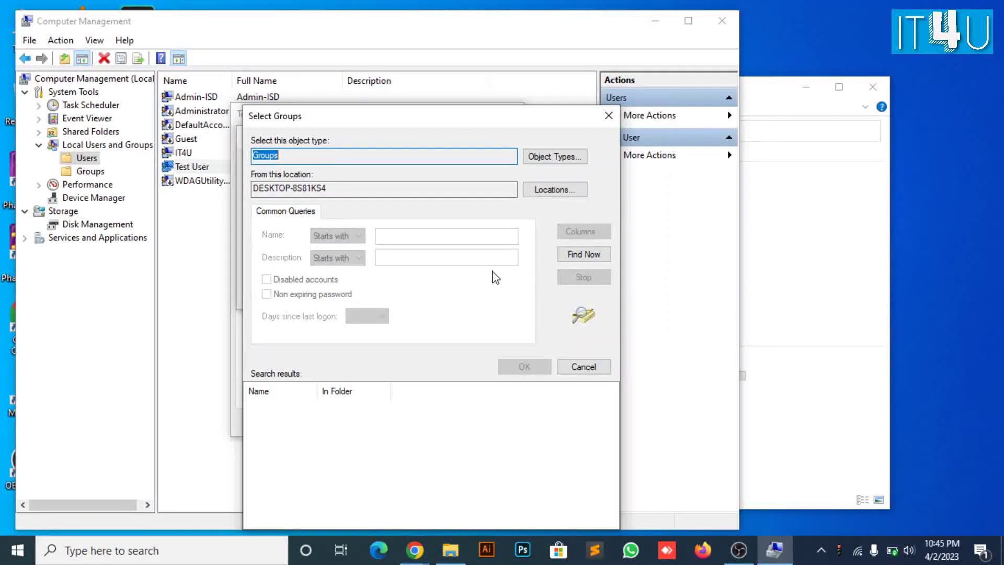
# Find all local groups, widen the Name column, and browse to Network Configuration Operators and Power Users
pyautogui.click(573, 255)
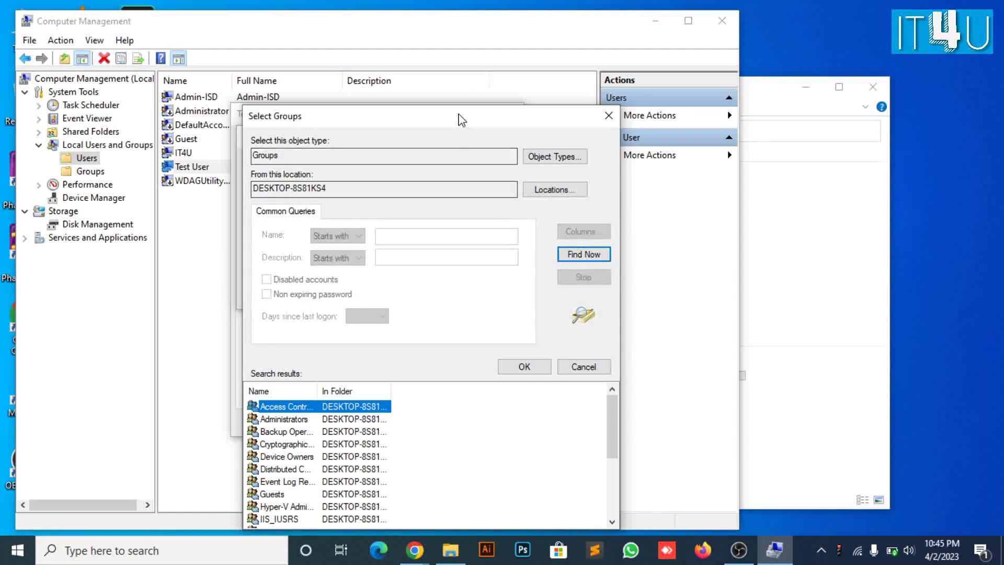
pyautogui.moveTo(460, 125); pyautogui.dragTo(458, 45)
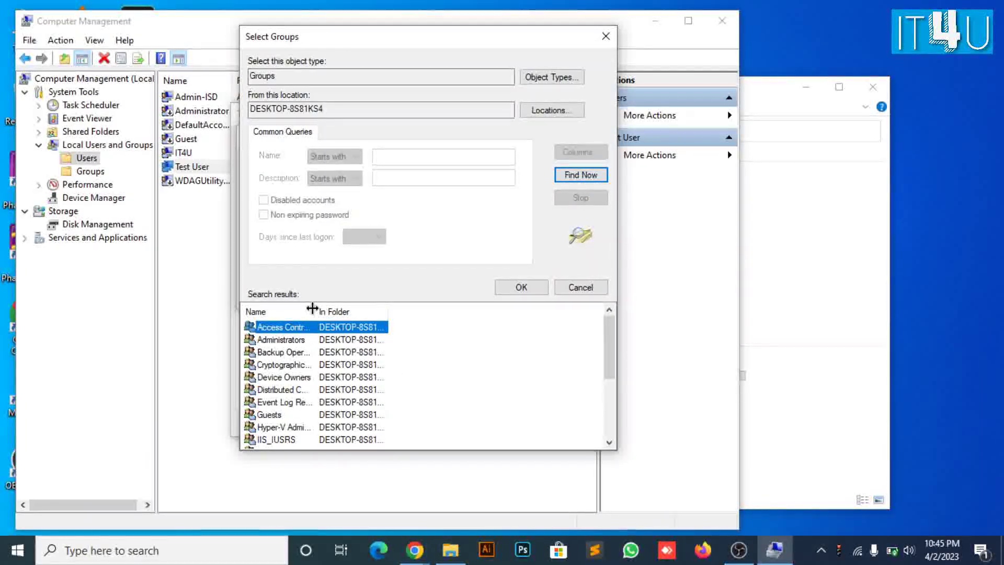
pyautogui.moveTo(314, 309); pyautogui.dragTo(400, 314)
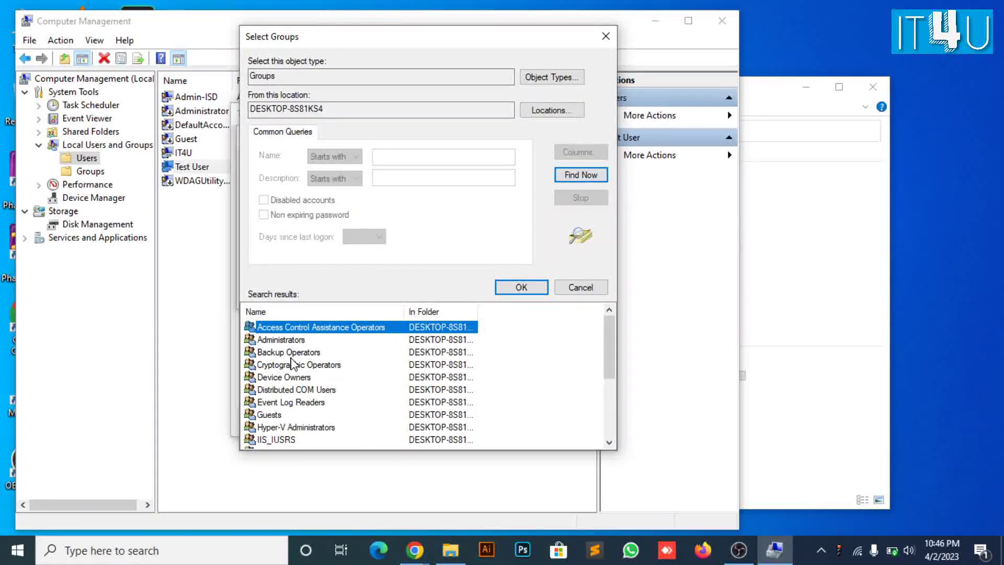
pyautogui.scroll(-3, 295, 345)
pyautogui.click(363, 341)
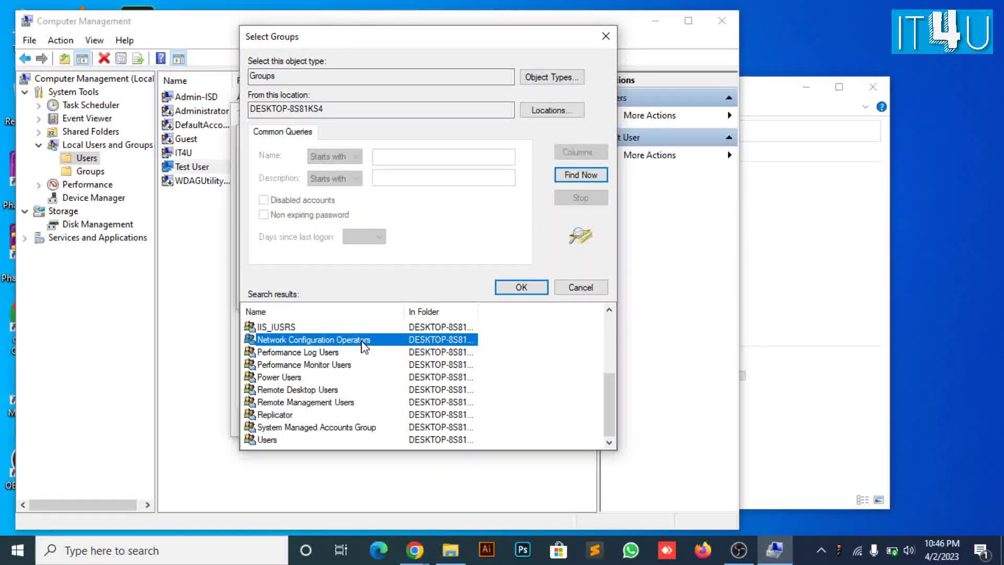
pyautogui.click(289, 378)
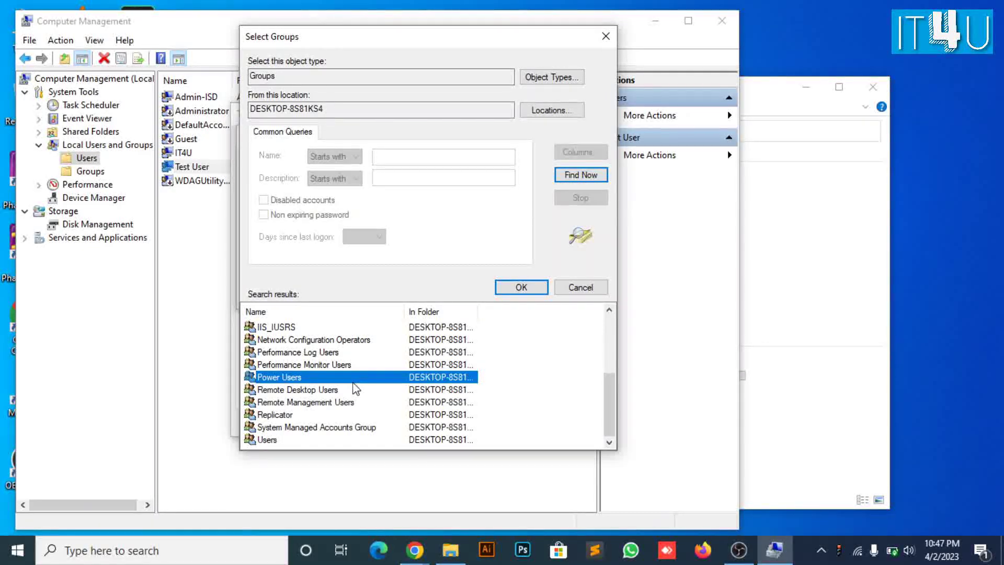
# Cancel both Select Groups dialogs without adding Test User to any group
pyautogui.click(573, 288)
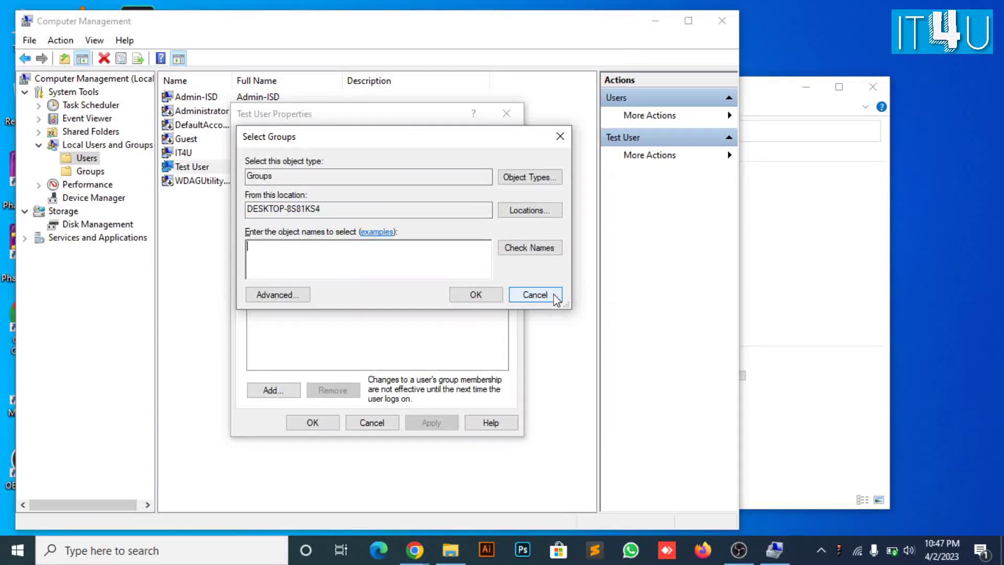
pyautogui.click(535, 295)
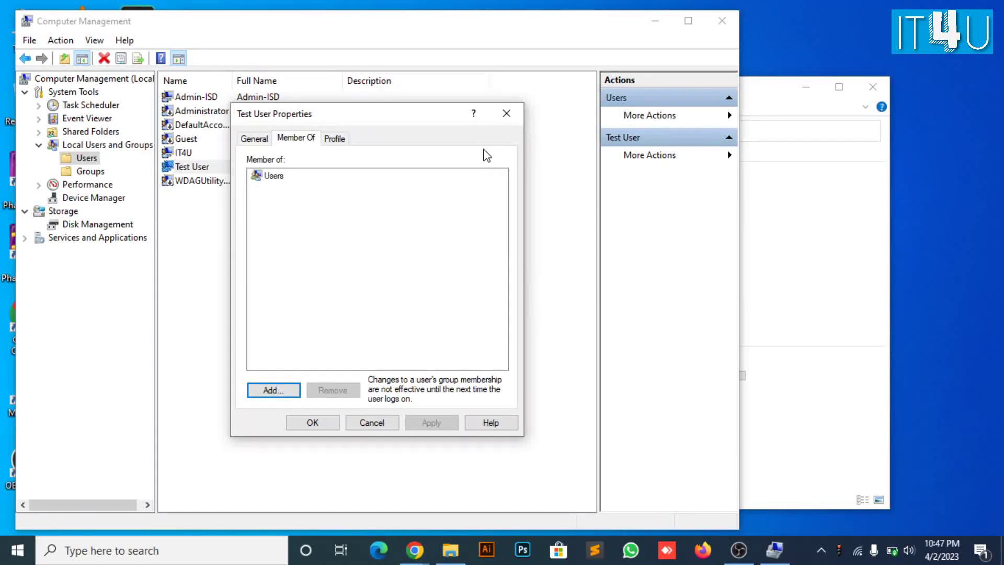